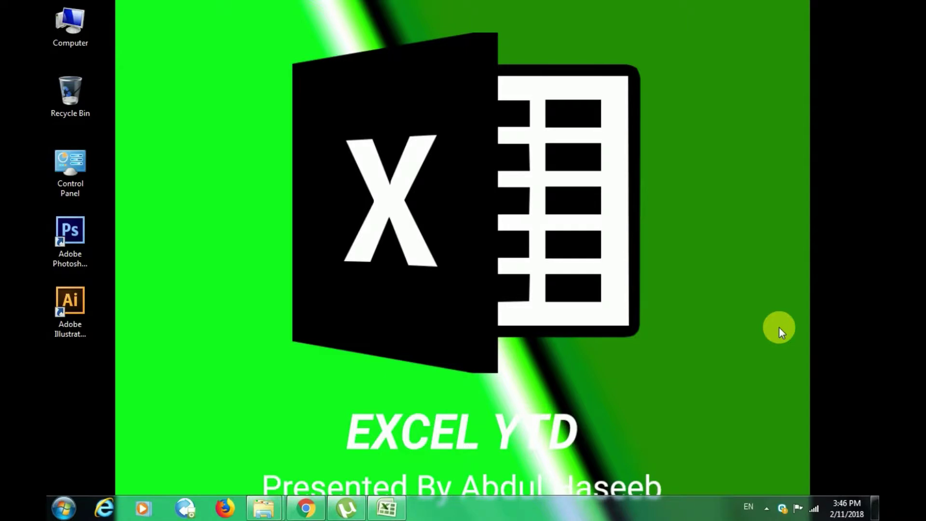
Restore the Excel workbook showing the Purchase, Sale, Remaining and YTD rows for Jan–Jun.
click(391, 507)
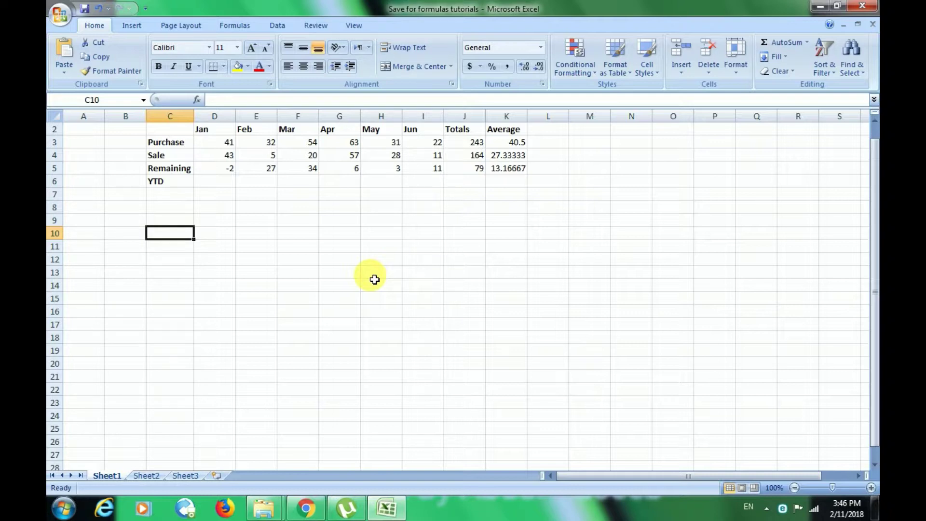
Change January's Sale in D4 to 38 so January's Remaining becomes 3.
click(223, 144)
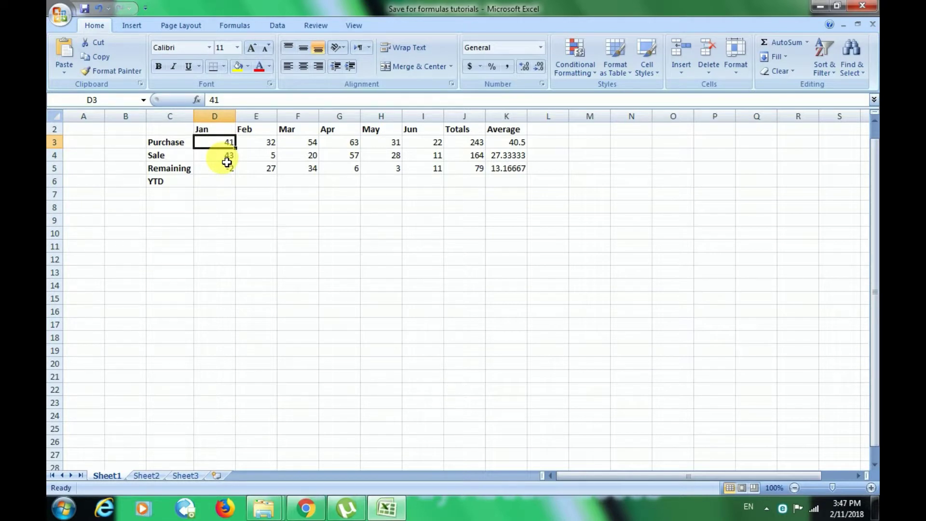
key(Down)
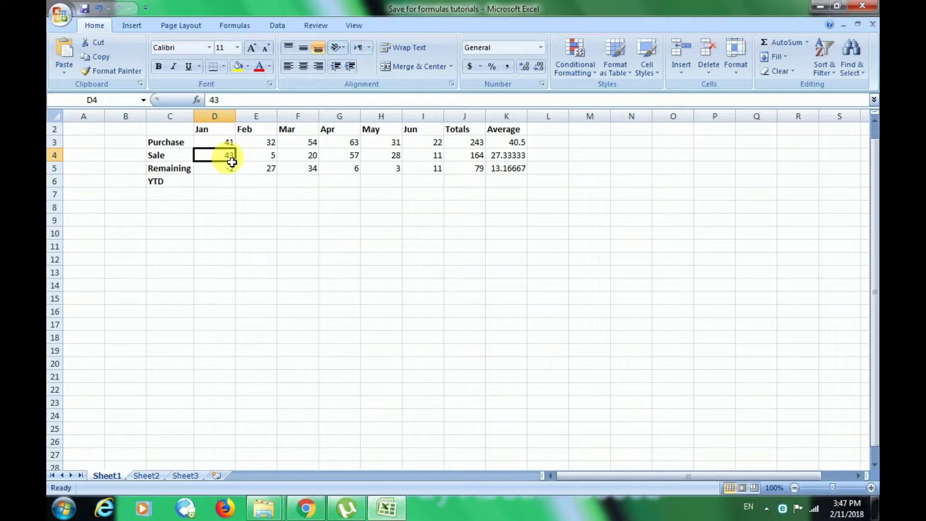
text(38)
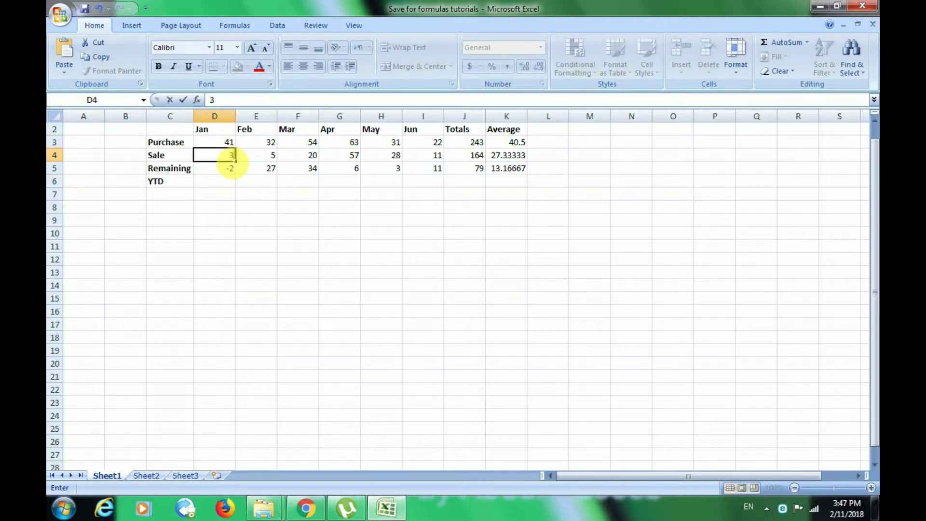
key(Return)
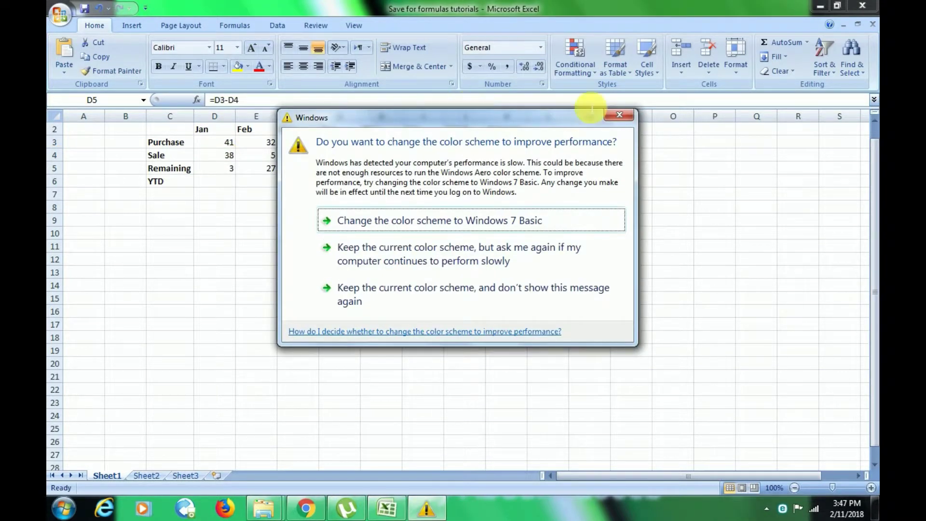
Dismiss the colour-scheme prompt and select January's YTD cell D6.
click(619, 115)
click(298, 169)
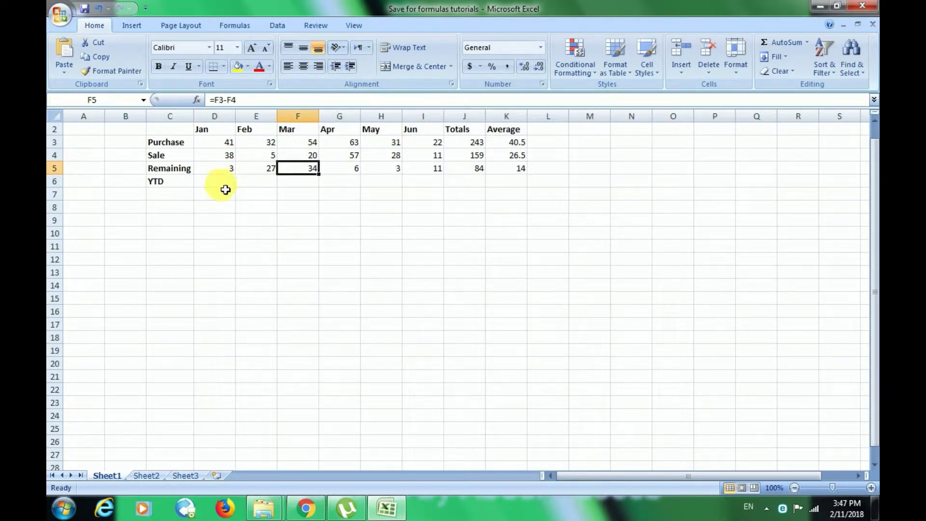
click(222, 186)
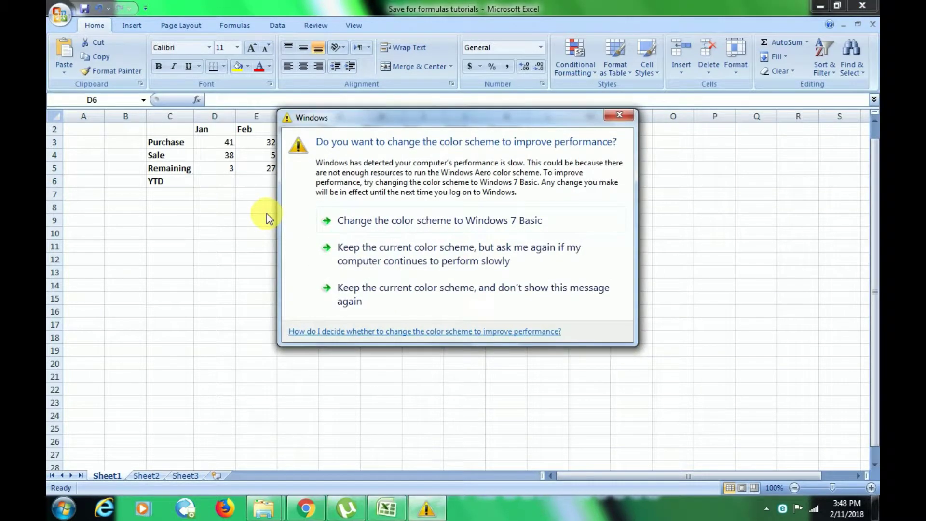
Close the colour-scheme prompt and review the Purchase-minus-Sale formulas in D5 and E5.
click(621, 117)
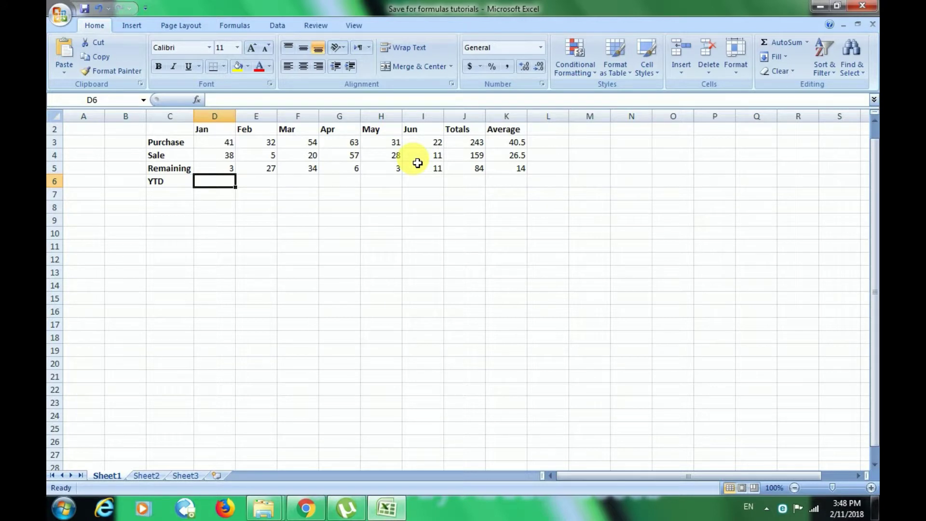
click(205, 168)
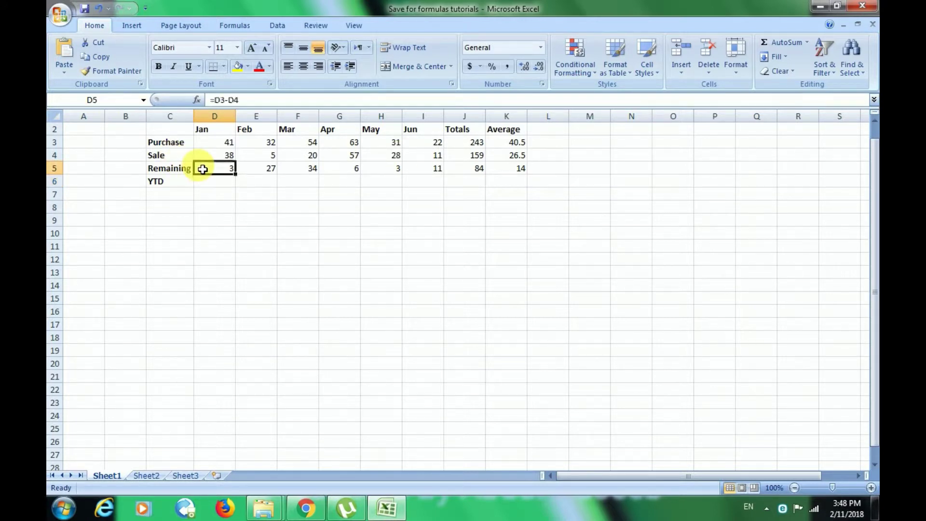
click(260, 175)
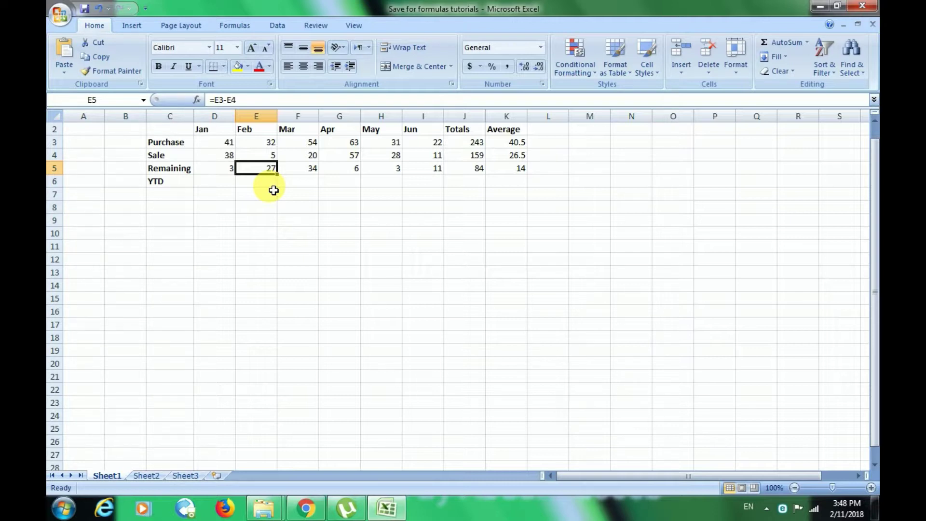
click(216, 170)
click(259, 174)
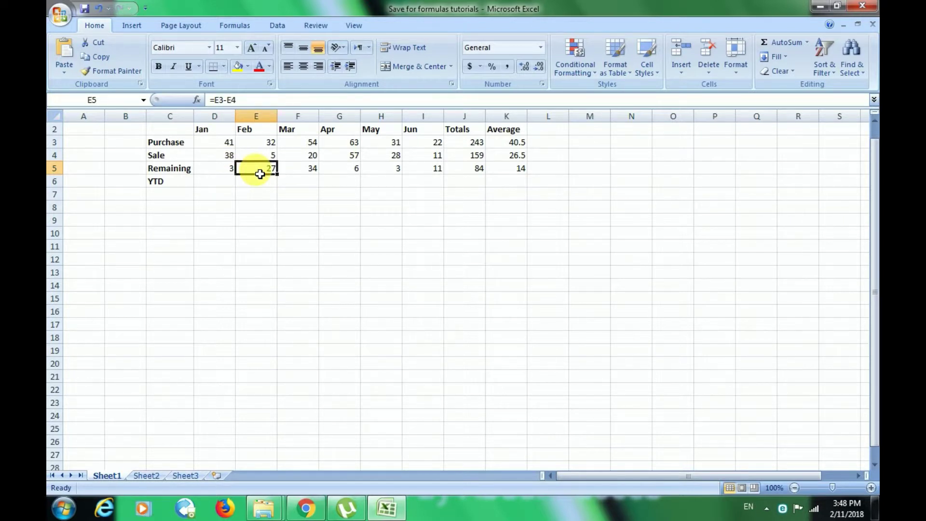
click(225, 188)
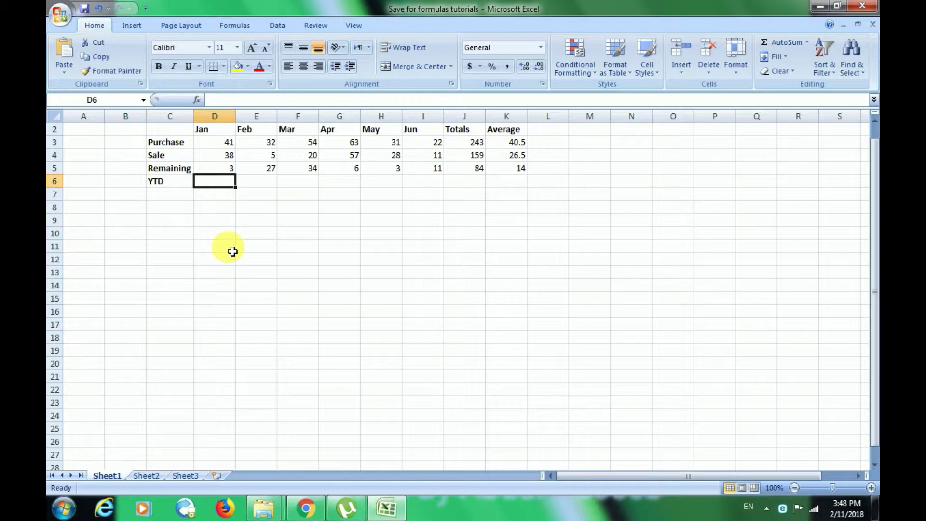
Enter =D5 in D6 so January's YTD shows 3.
text(=)
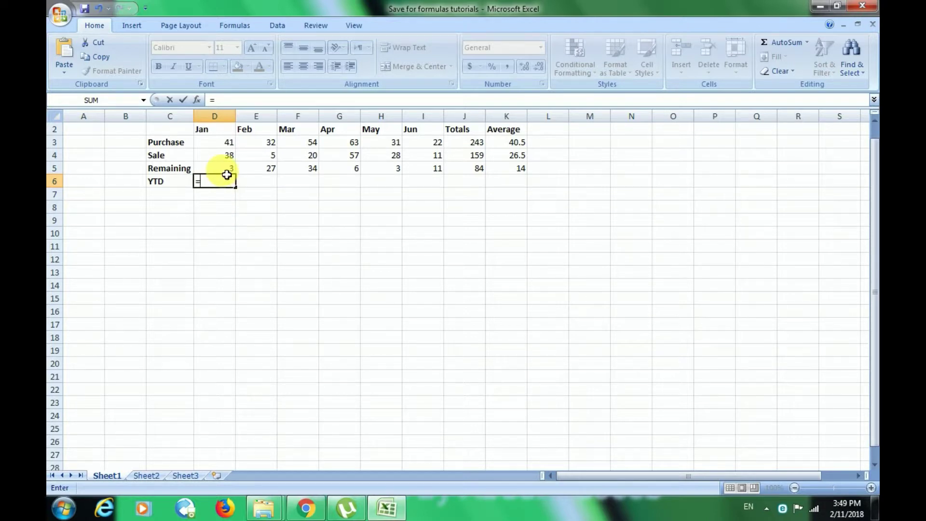
click(229, 173)
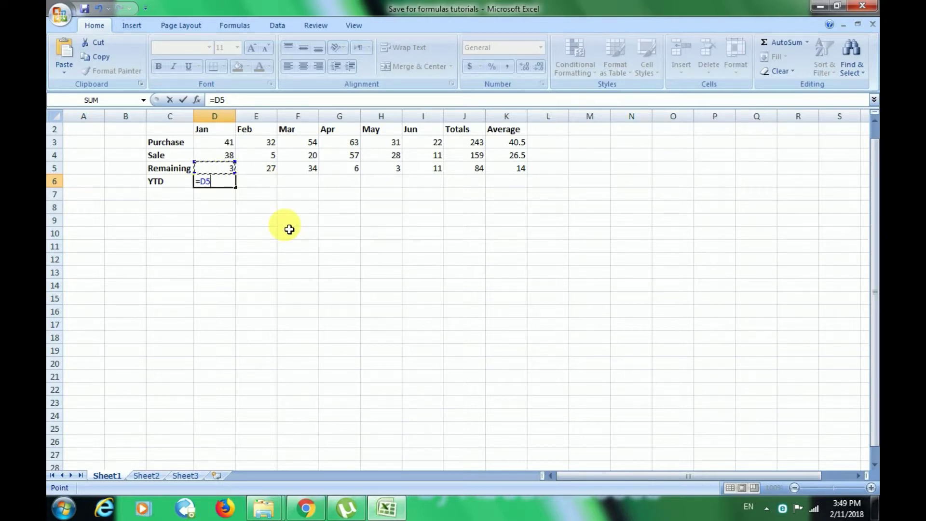
key(Return)
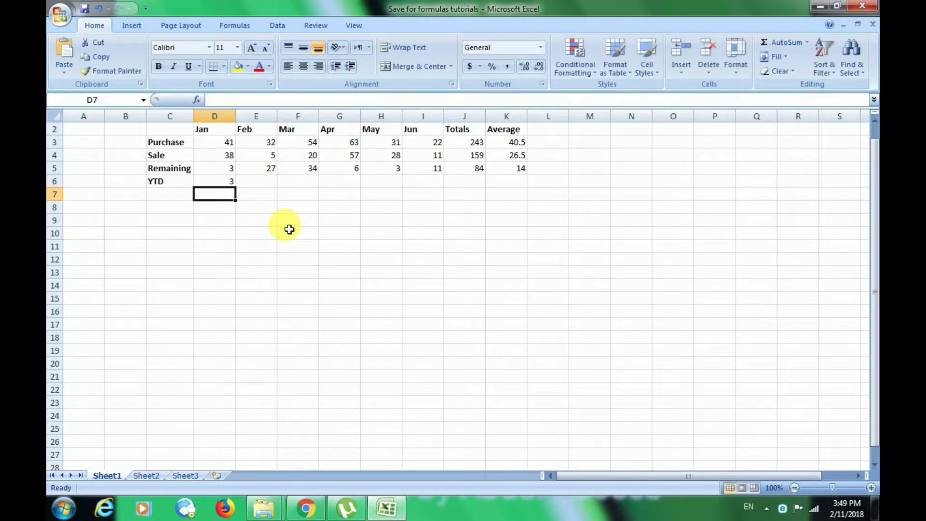
click(231, 179)
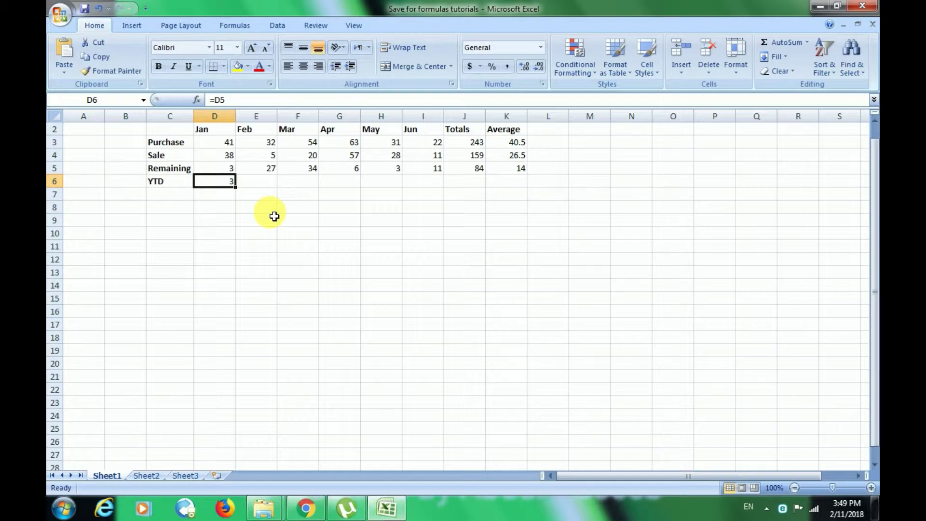
click(237, 171)
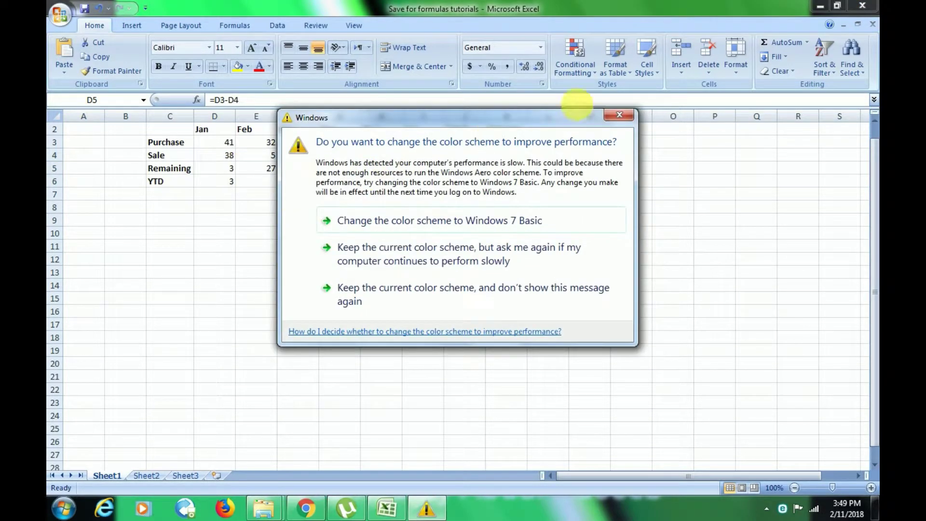
click(620, 115)
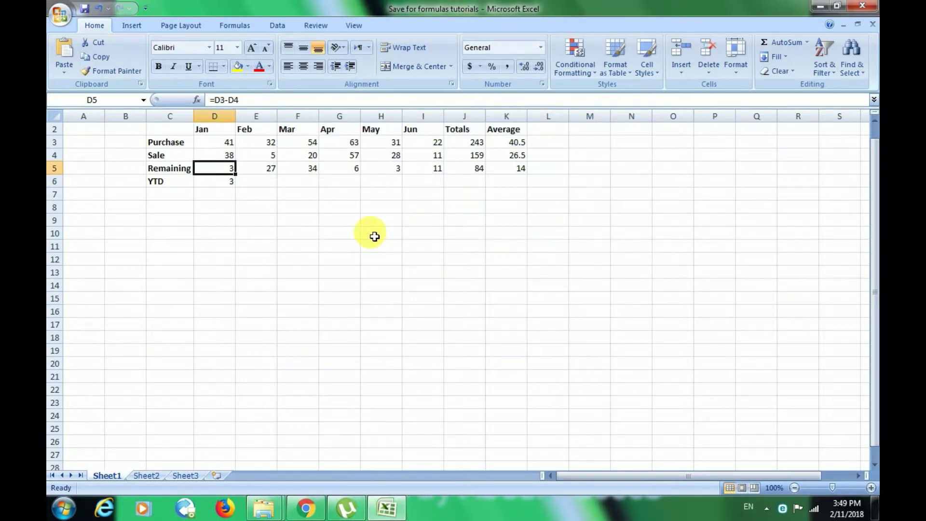
click(230, 156)
click(236, 170)
click(232, 182)
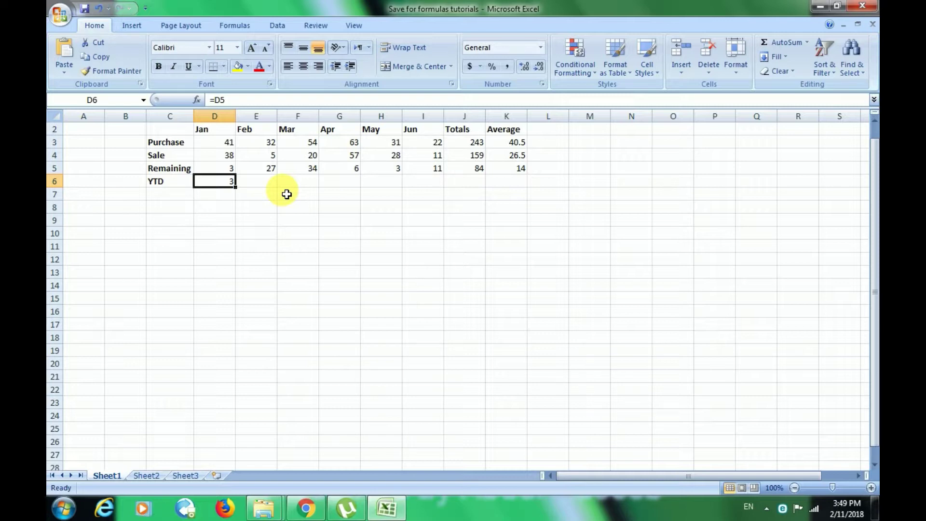
click(230, 167)
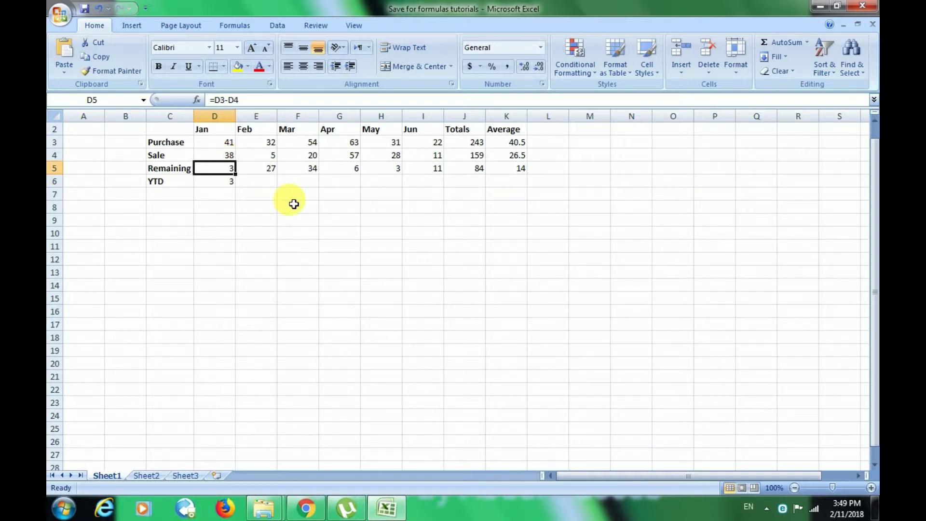
click(270, 183)
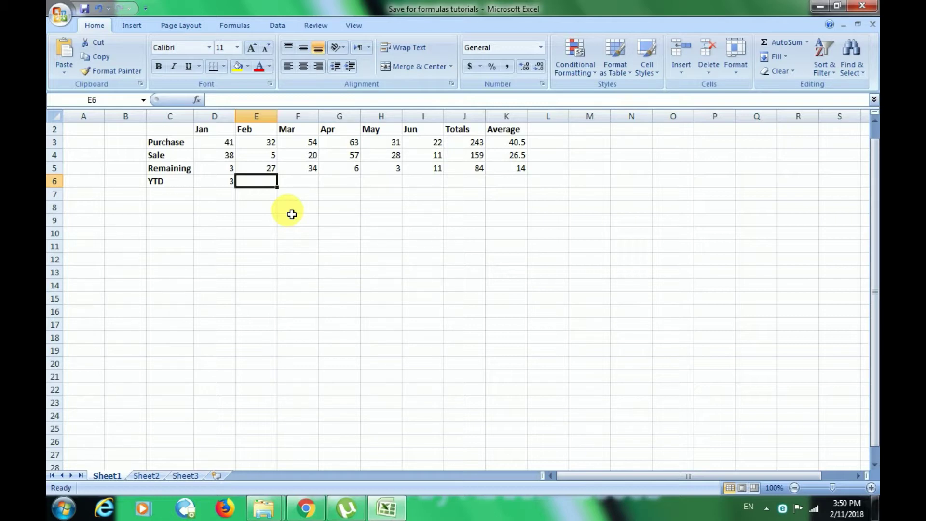
Enter =D6+E5 in E6 so February's YTD shows 30.
text(=)
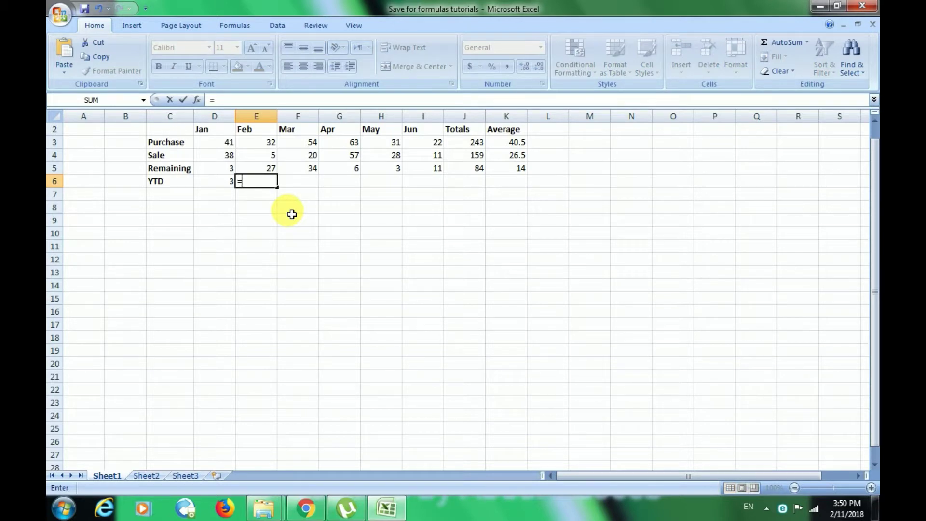
click(225, 181)
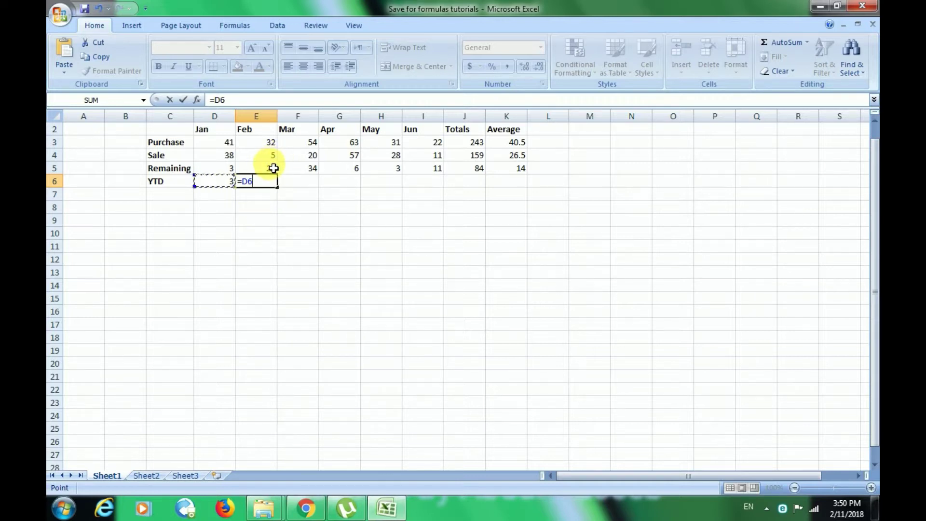
click(273, 169)
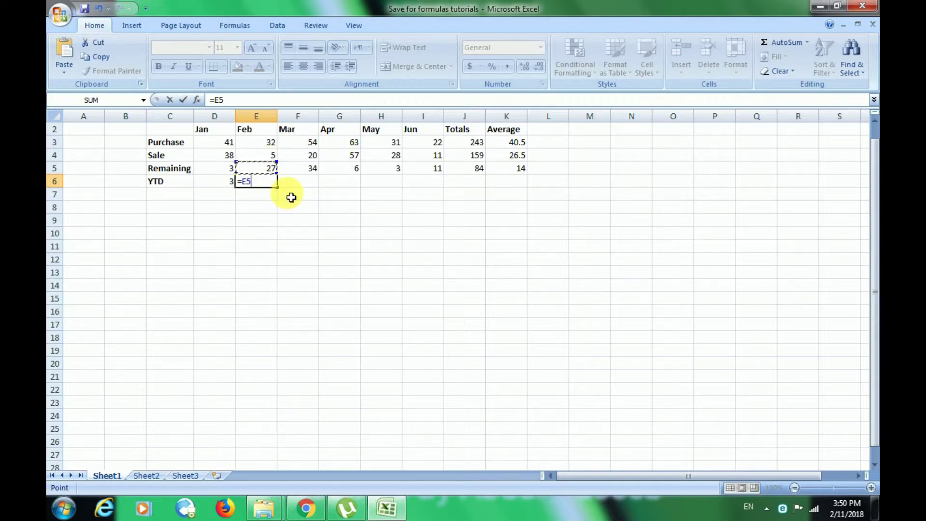
click(230, 186)
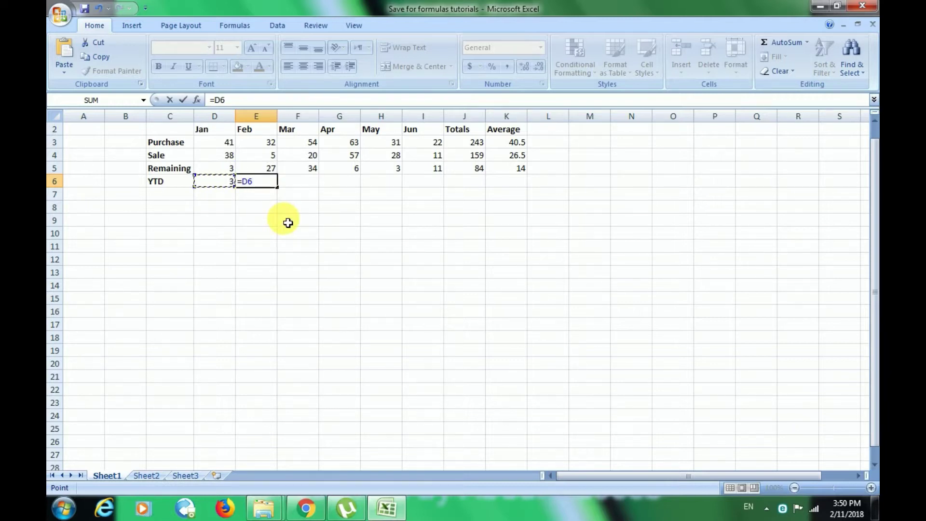
text(=D6+)
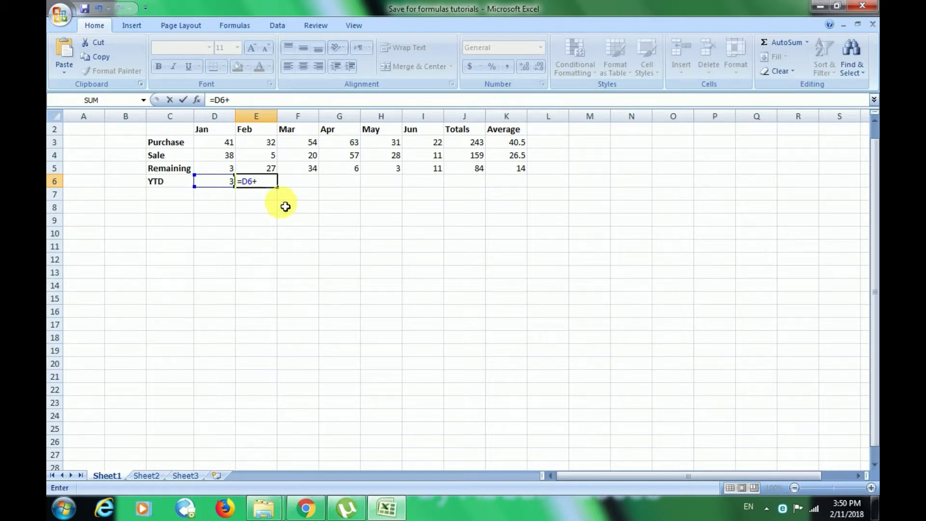
click(273, 174)
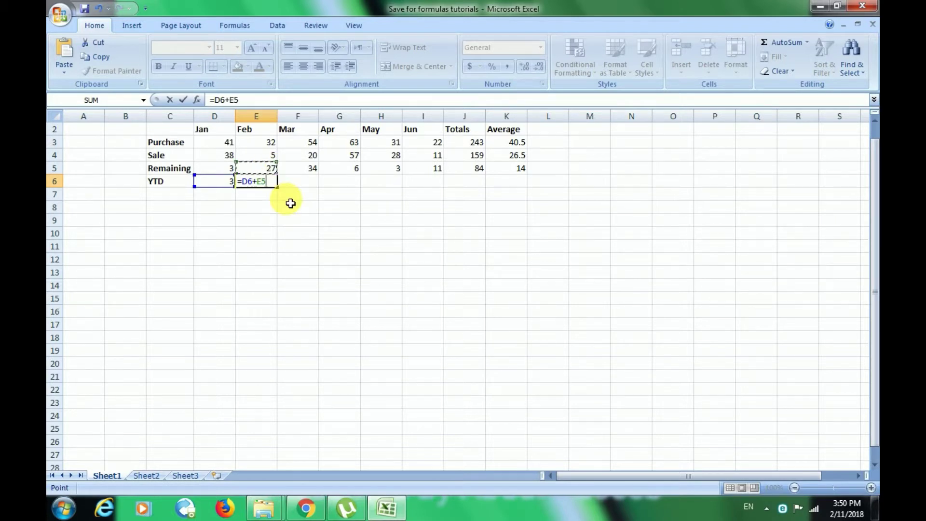
key(Return)
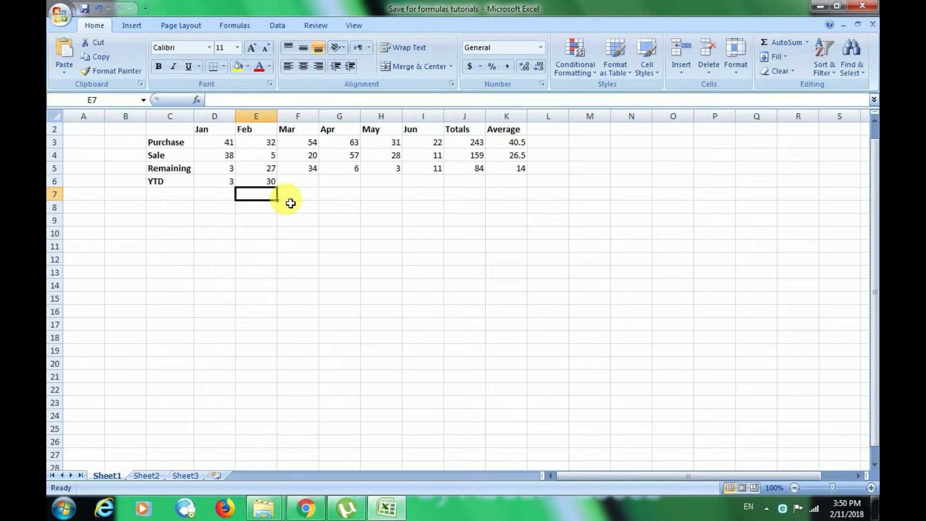
Check the Remaining formulas in D5 and E5 and the new YTD formula in E6.
click(232, 166)
click(256, 172)
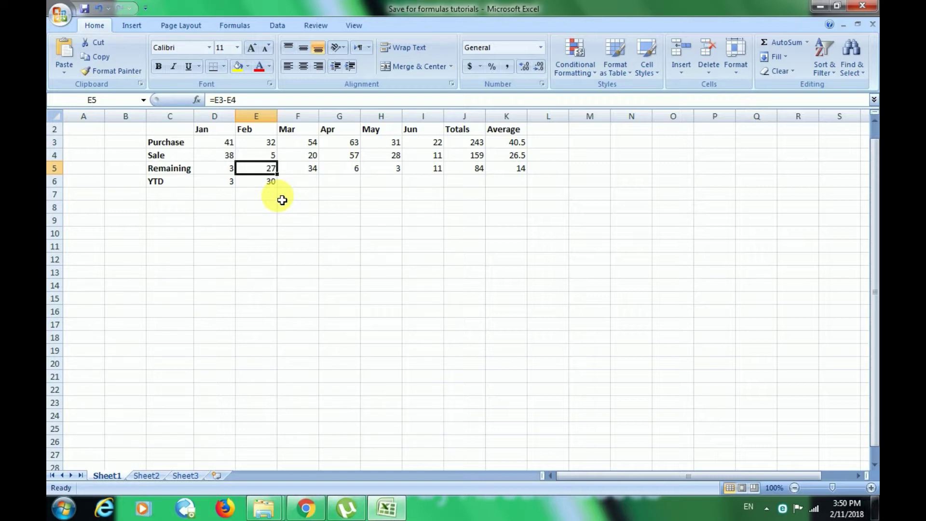
click(269, 183)
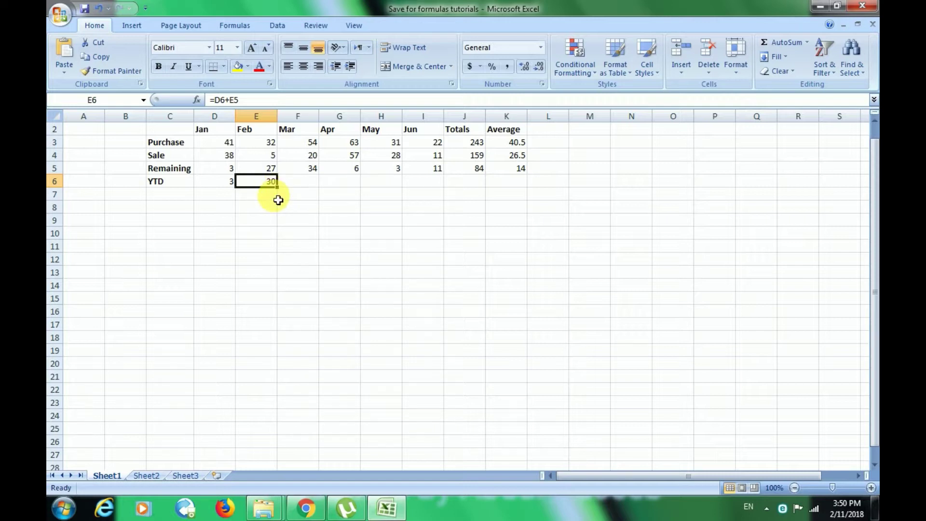
Replace E6's formula with =d5+e5, keeping February's YTD at 30.
key(Delete)
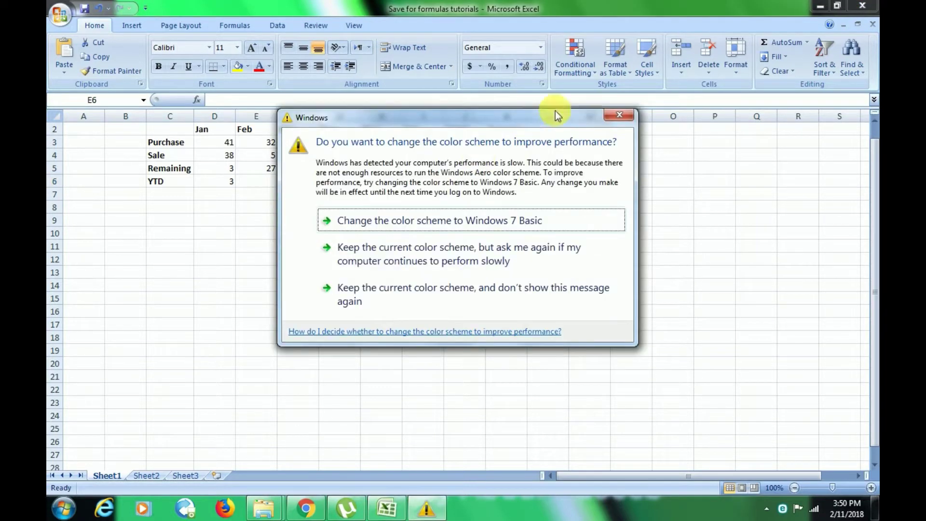
text(=)
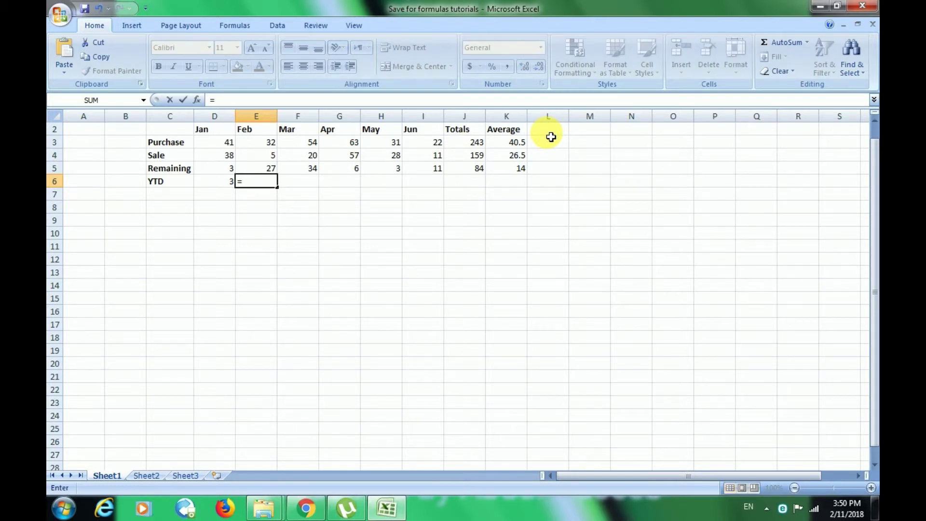
text(d5)
text(+e)
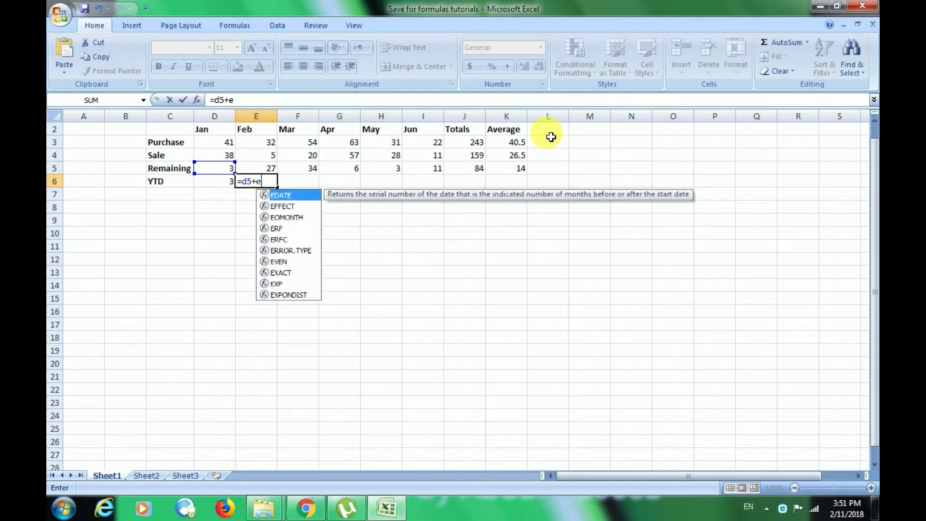
text(5)
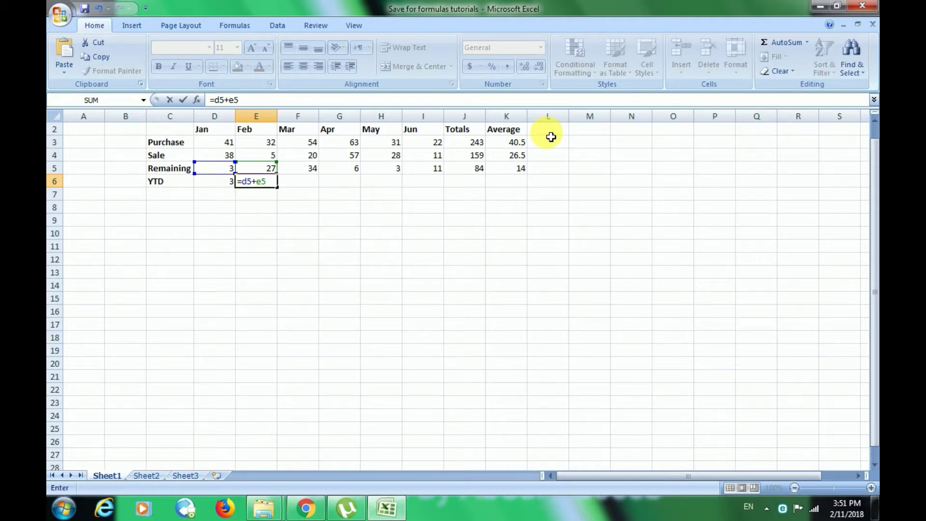
key(Return)
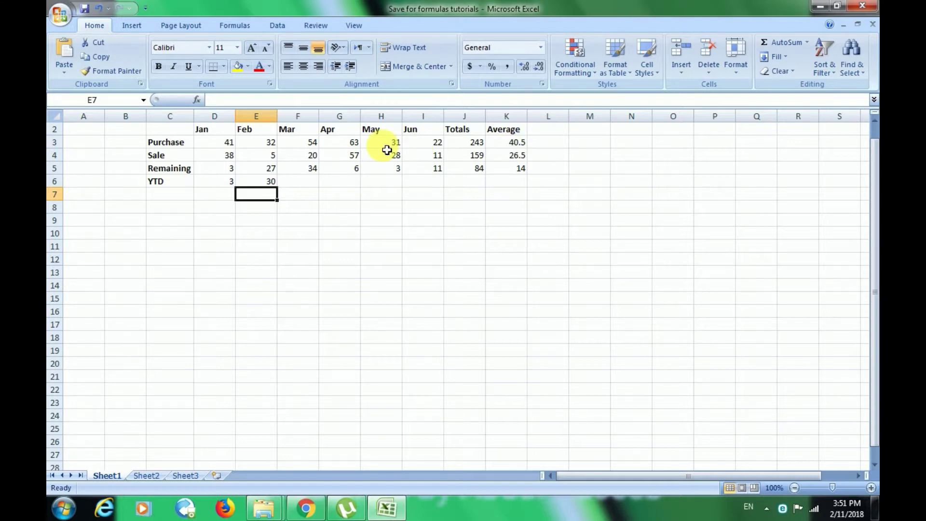
click(275, 183)
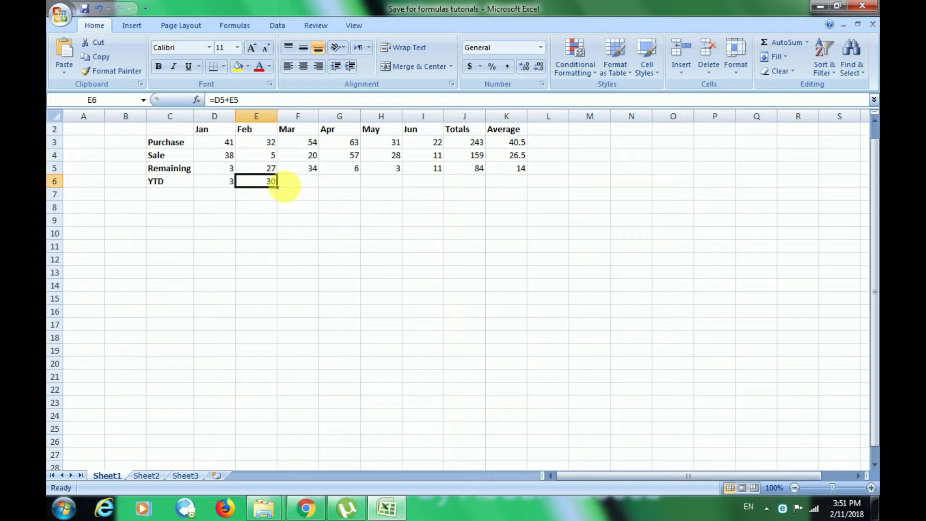
click(302, 185)
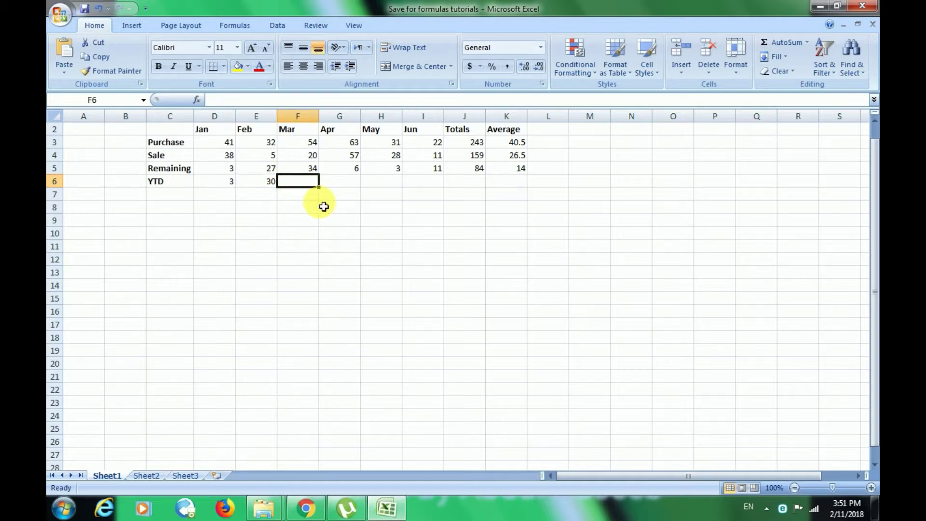
text(=)
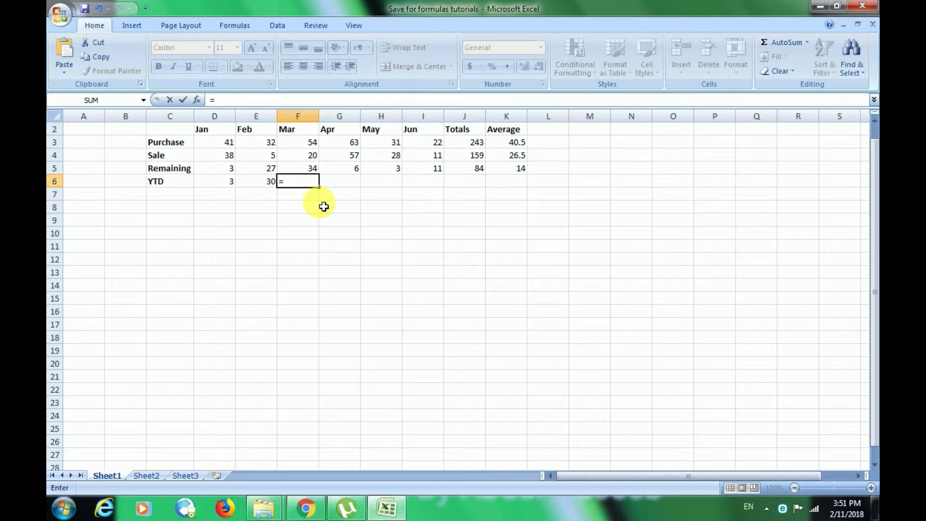
text(D5)
click(620, 114)
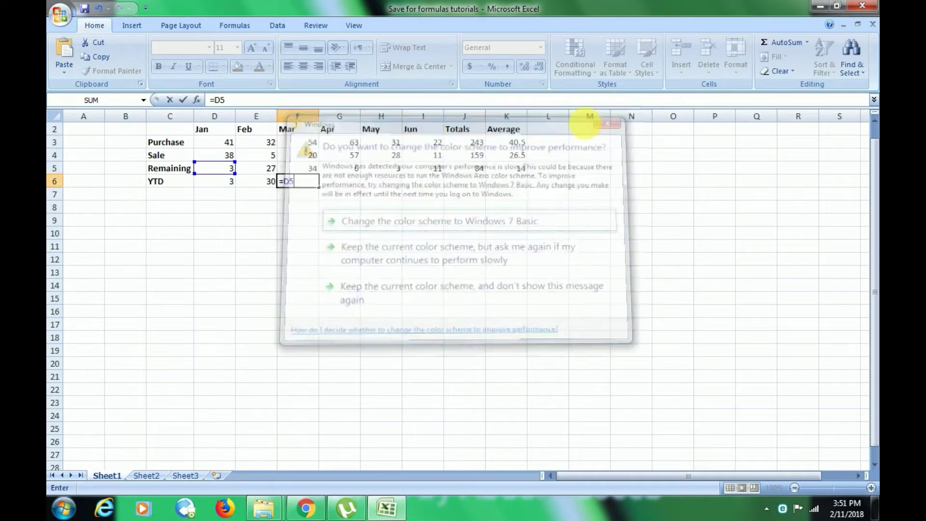
text(+E)
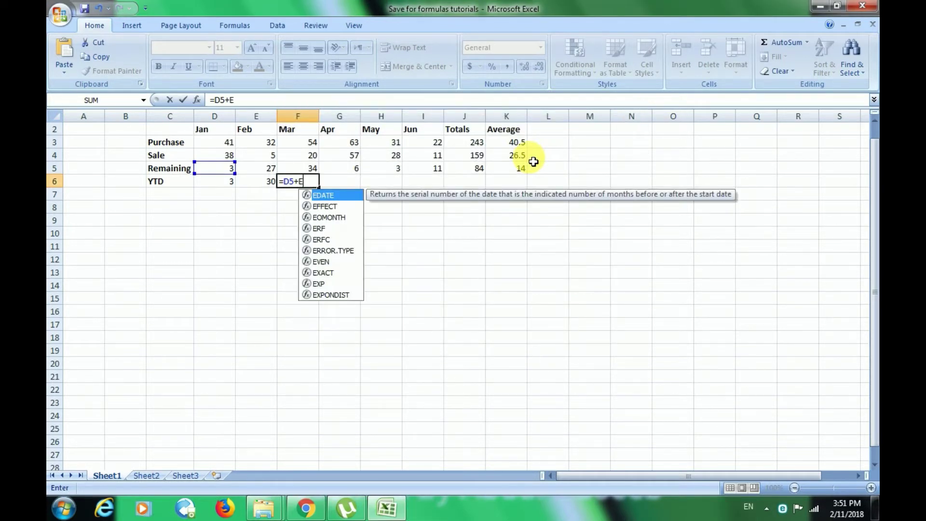
text(%)
key(BackSpace)
text(5+)
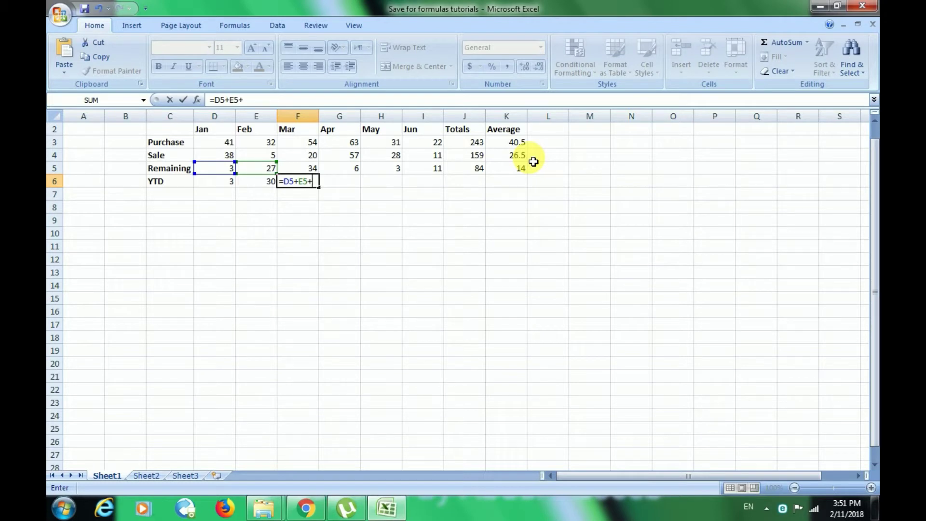
text(F5)
key(Return)
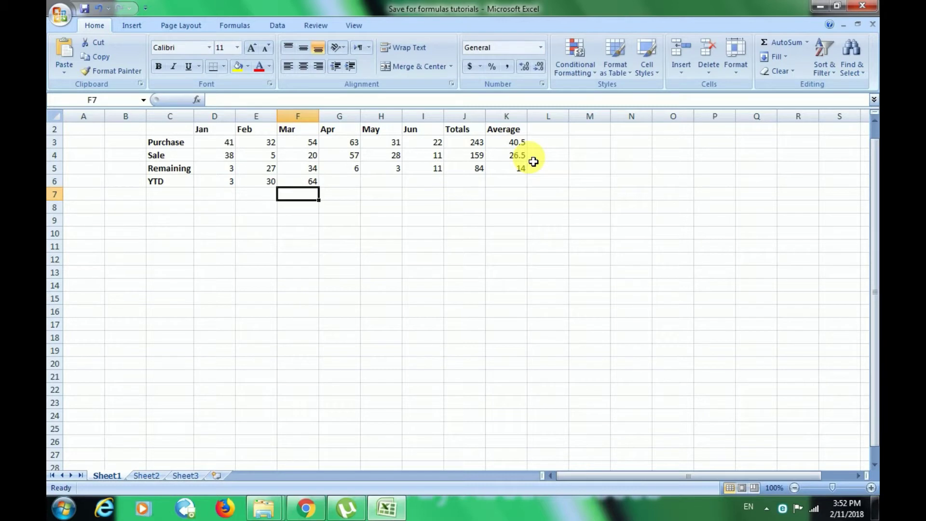
key(Up)
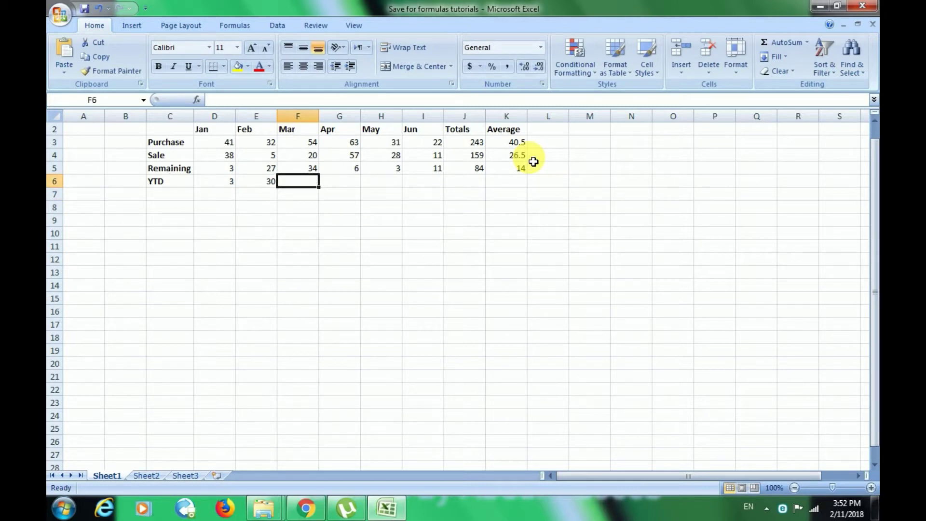
Fill E6's YTD formula right through I6, giving 61, 40, 9 and 14 for Mar–Jun.
click(273, 183)
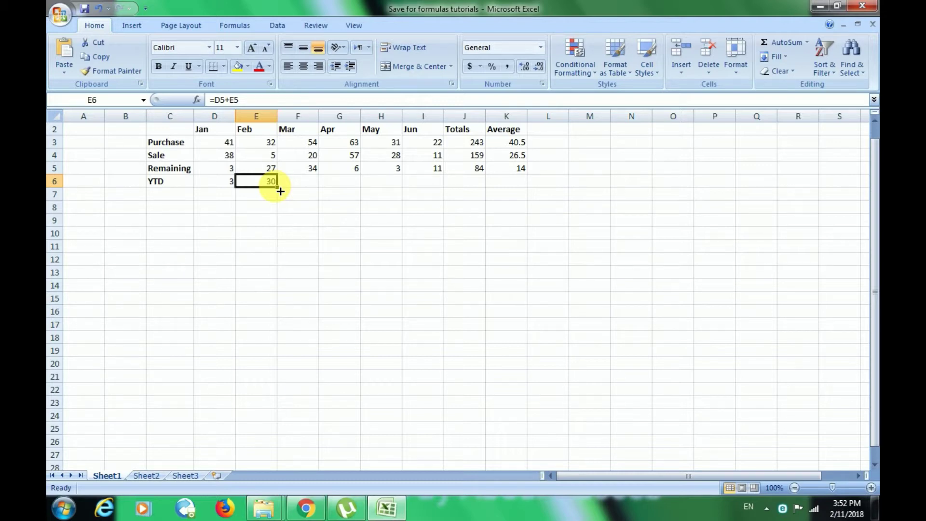
drag(281, 192, 280, 192)
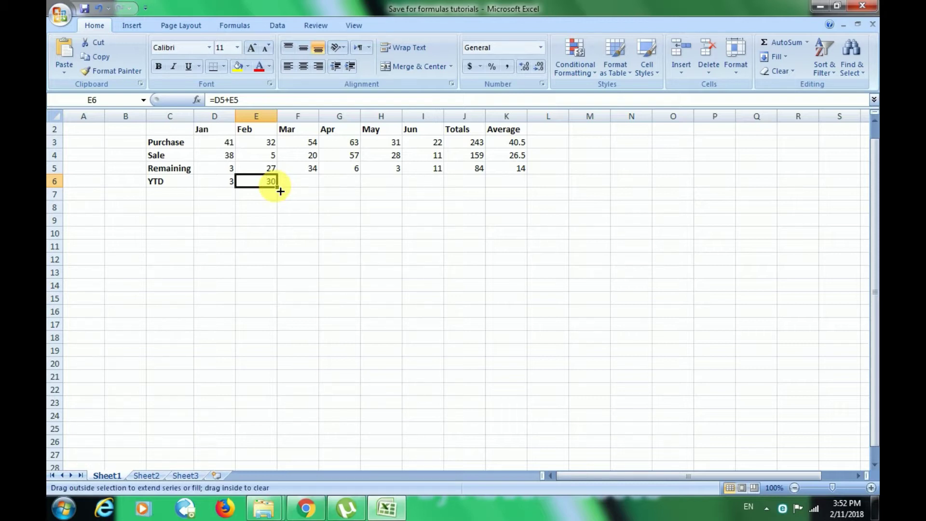
drag(281, 192, 441, 185)
click(398, 223)
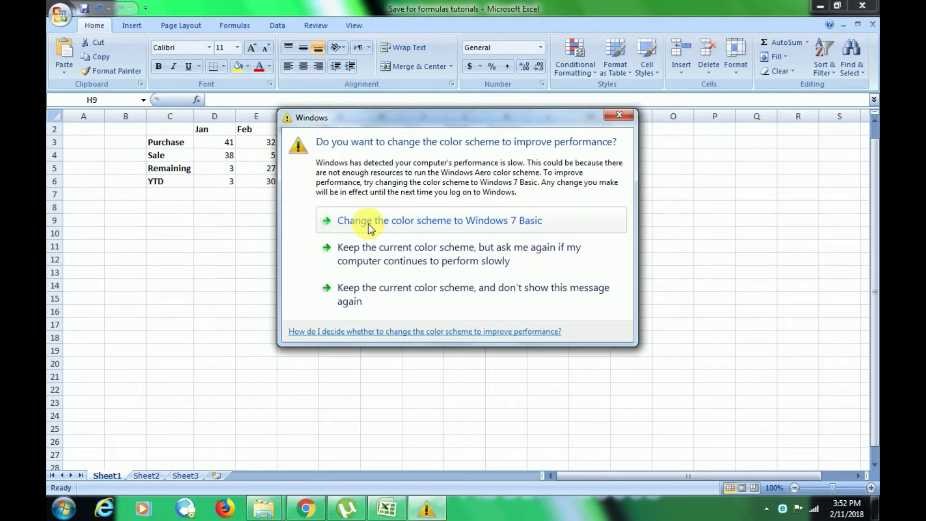
Close the colour-scheme warning each time it reappears over the sheet.
click(618, 118)
click(454, 248)
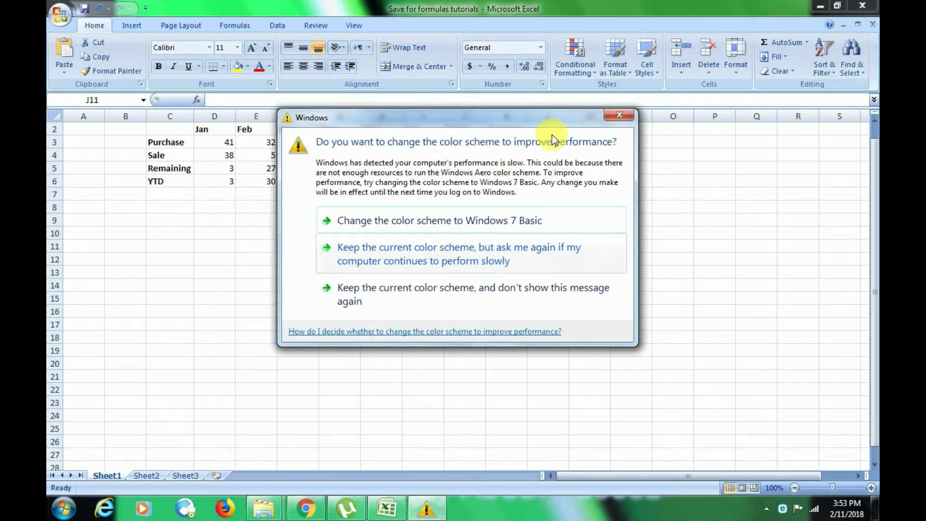
click(619, 116)
click(524, 194)
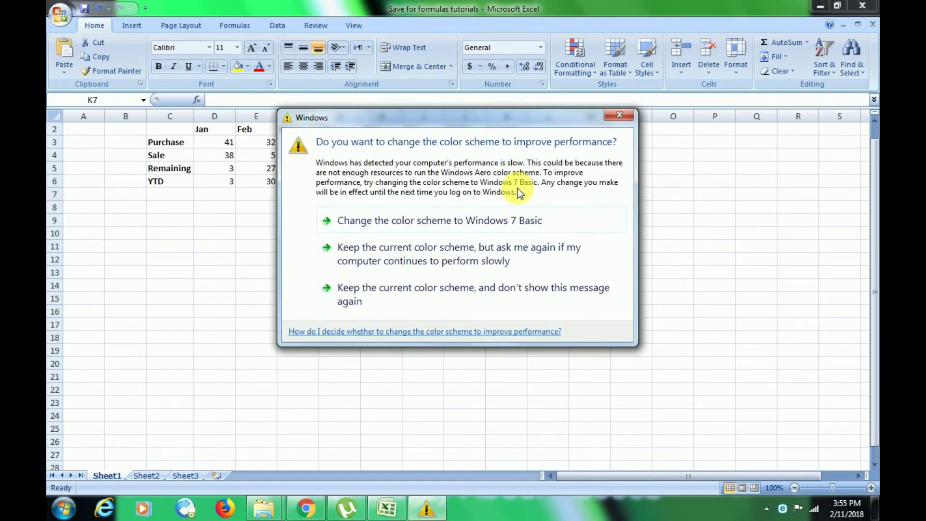
click(624, 117)
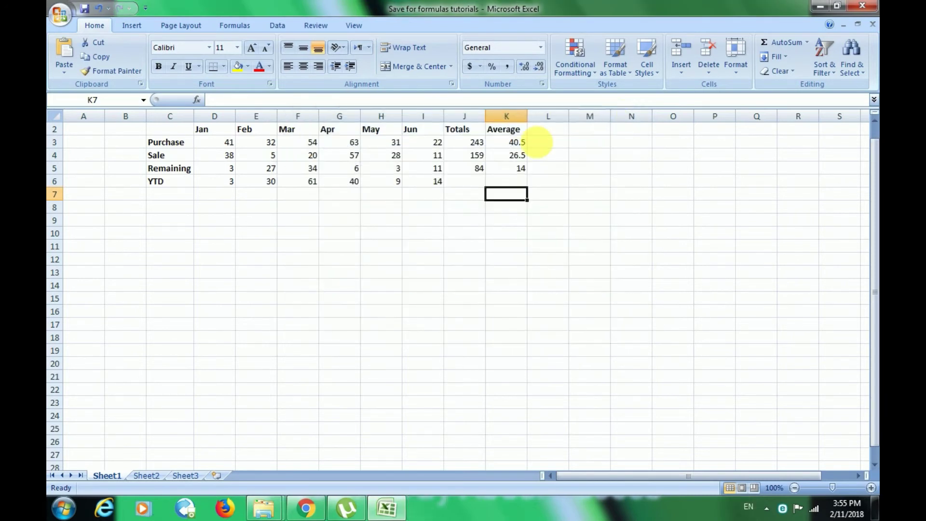
click(523, 168)
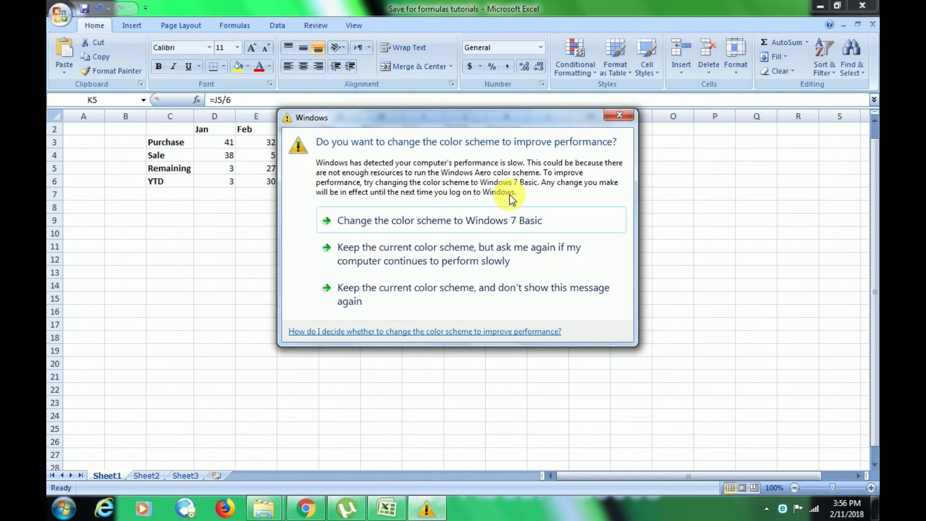
Dismiss the colour-scheme warning and stop the screen recorder from the system tray.
click(618, 113)
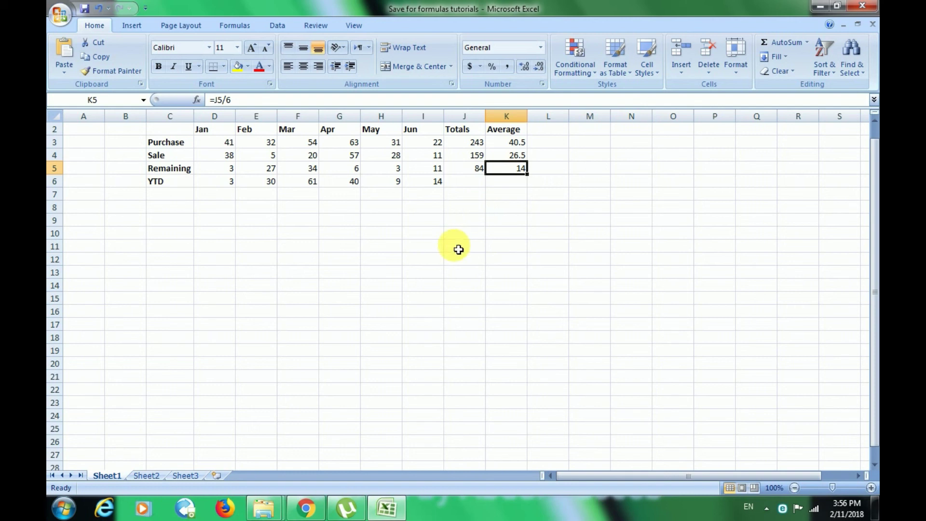
click(771, 506)
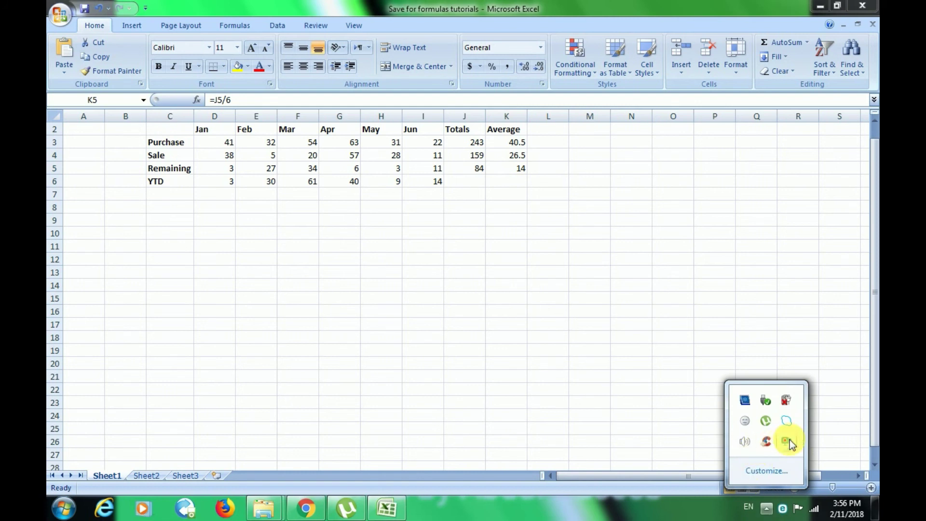
right_click(789, 439)
click(729, 346)
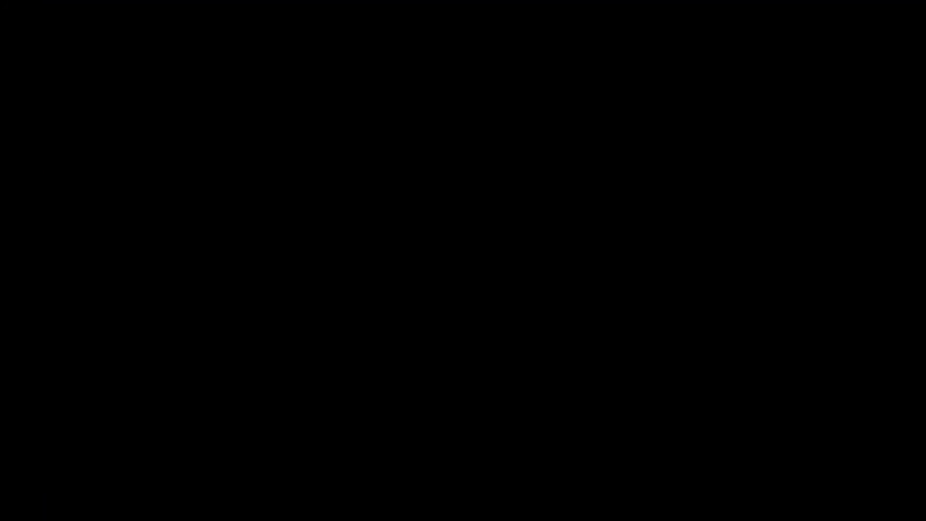